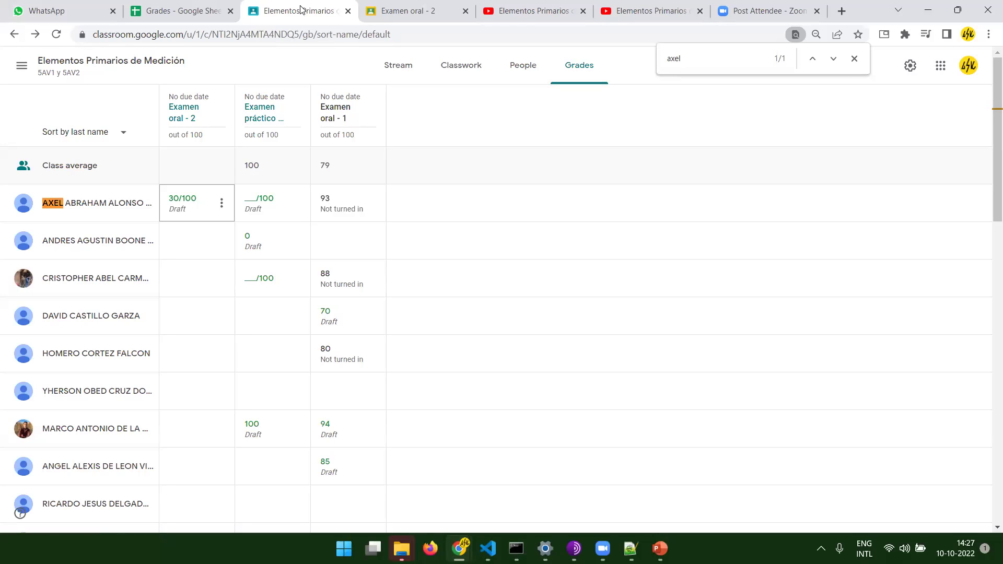
Switch to the Grades spreadsheet and review the topics in the Temas sheet, from the potentiometer topic through the encoder speed topic.
{"action": "left_click", "coordinate": [204, 10]}
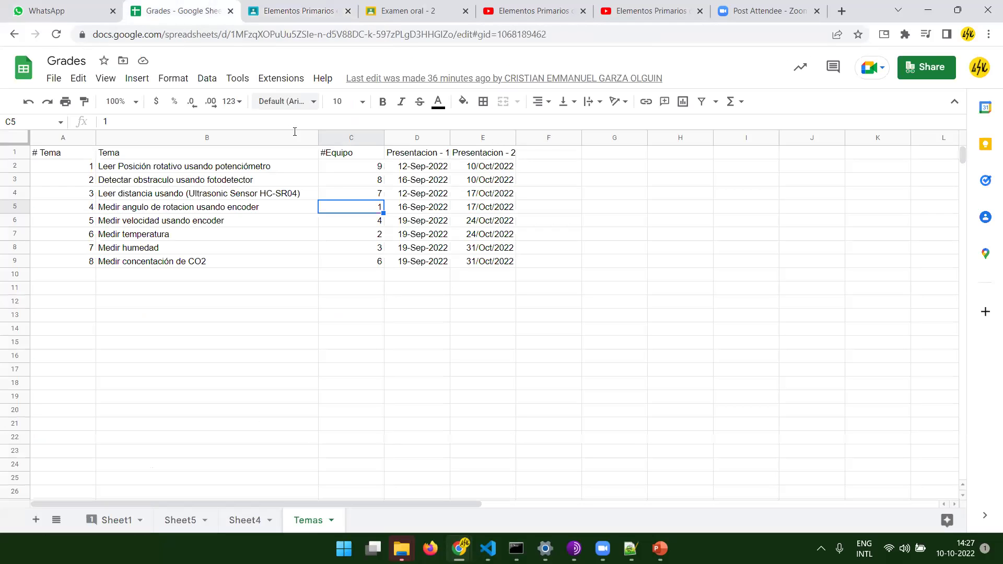
{"action": "left_click", "coordinate": [164, 170]}
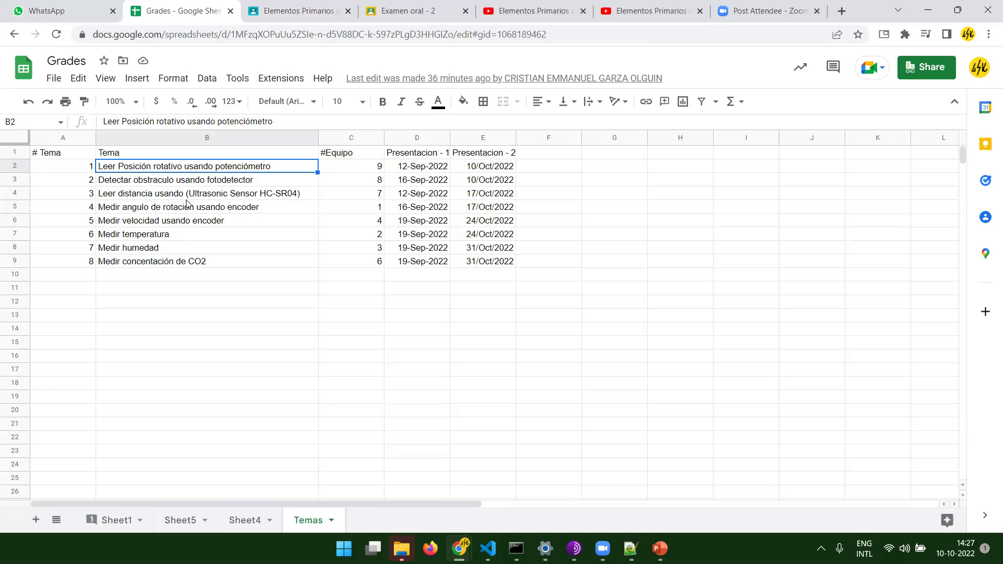
{"action": "left_click", "coordinate": [189, 181]}
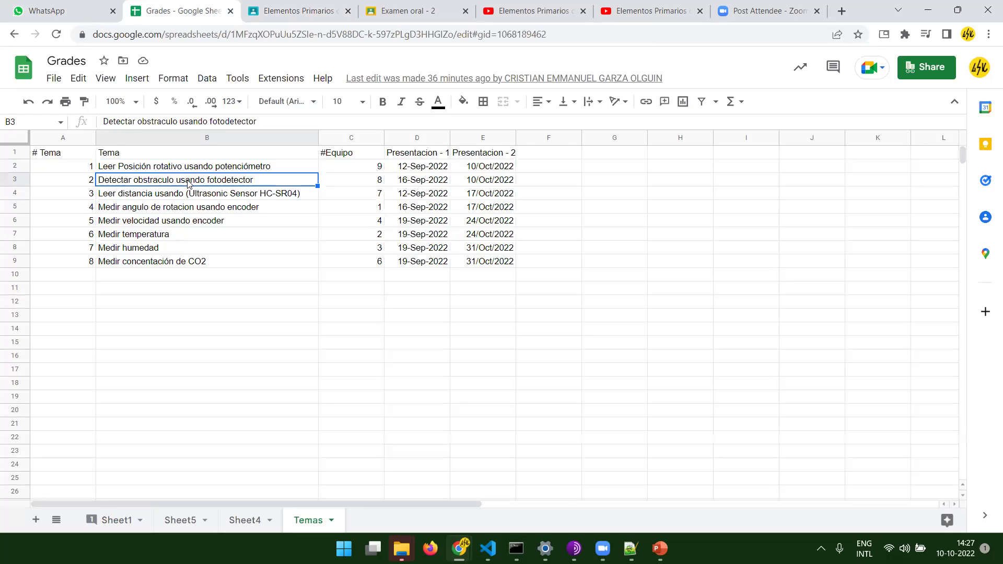
{"action": "left_click", "coordinate": [204, 195]}
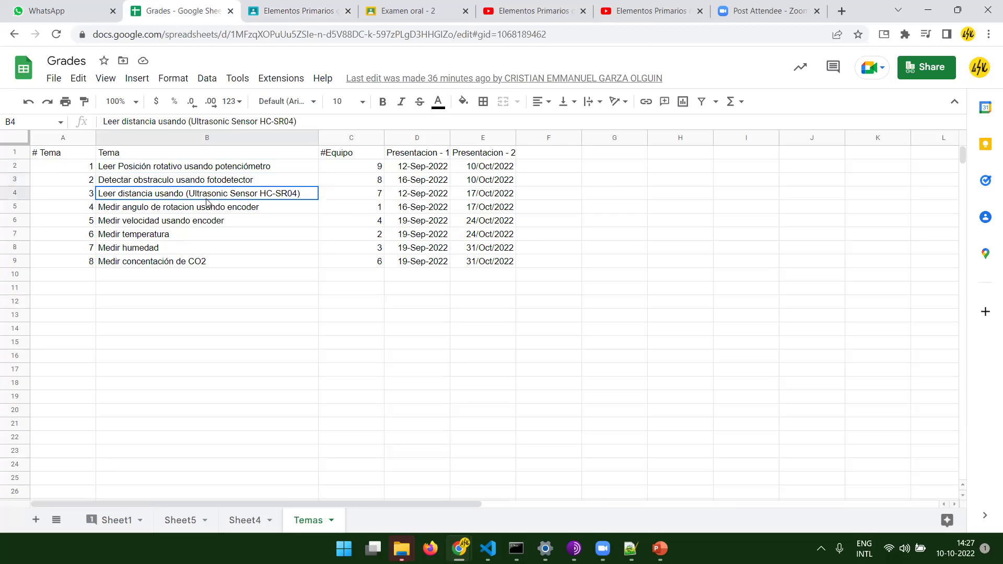
{"action": "left_click_drag", "start_coordinate": [206, 266], "coordinate": [209, 270]}
{"action": "left_click", "coordinate": [214, 222]}
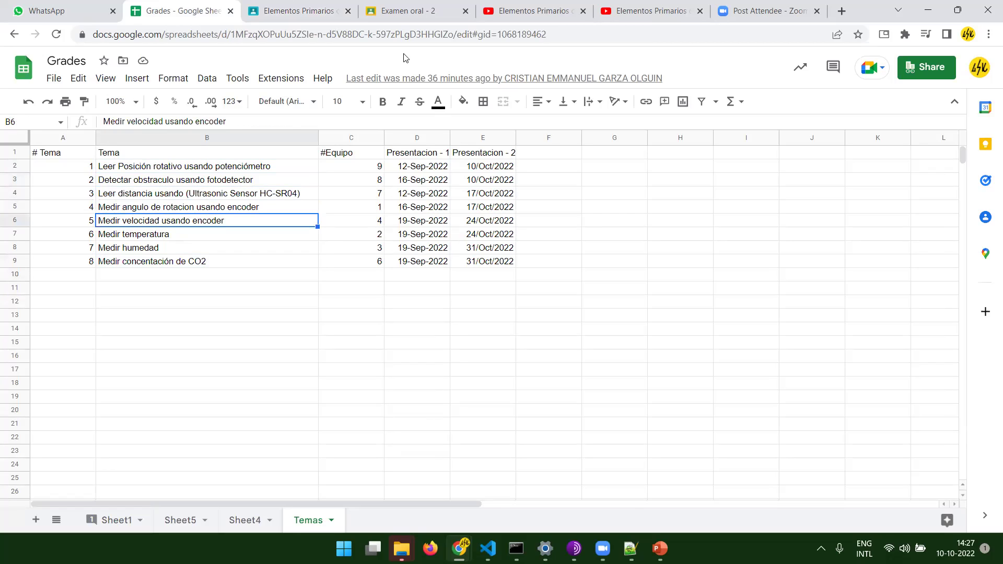
Return to the Examen oral - 2 grading page, open Calculator and divide 1000 by 30.
{"action": "left_click", "coordinate": [410, 7]}
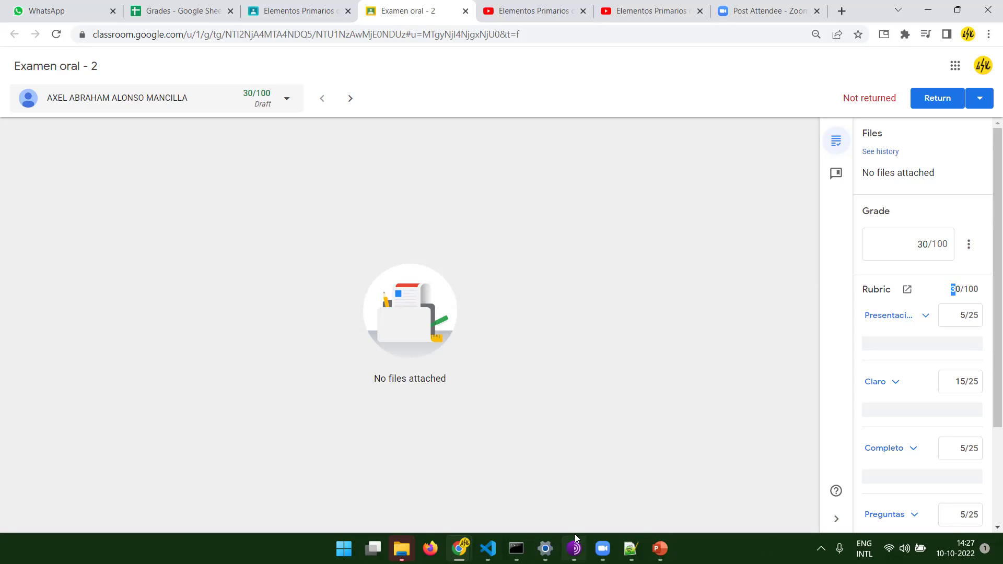
{"action": "key", "text": "super+r"}
{"action": "type", "text": "cmd"}
{"action": "key", "text": "Return"}
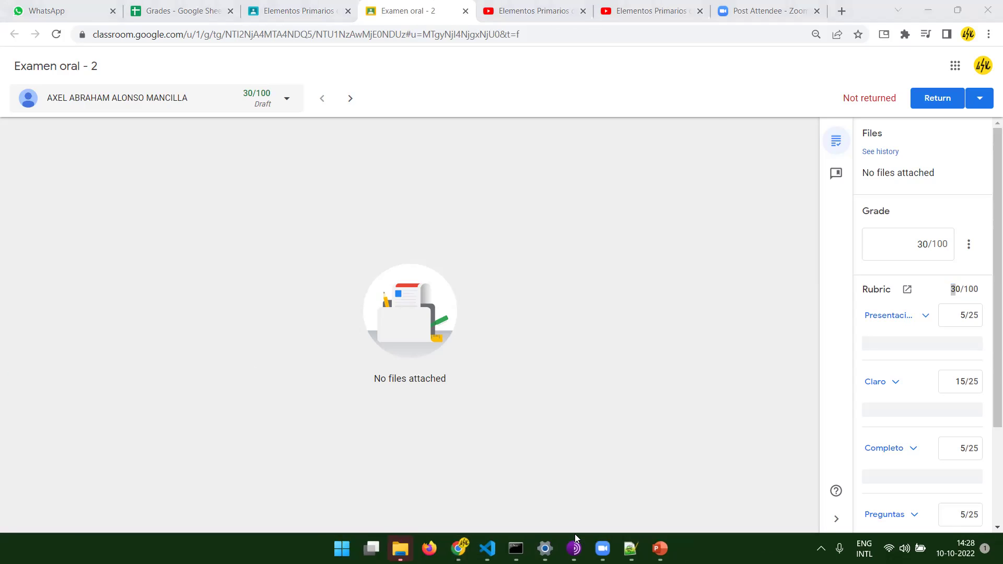
{"action": "type", "text": "1000"}
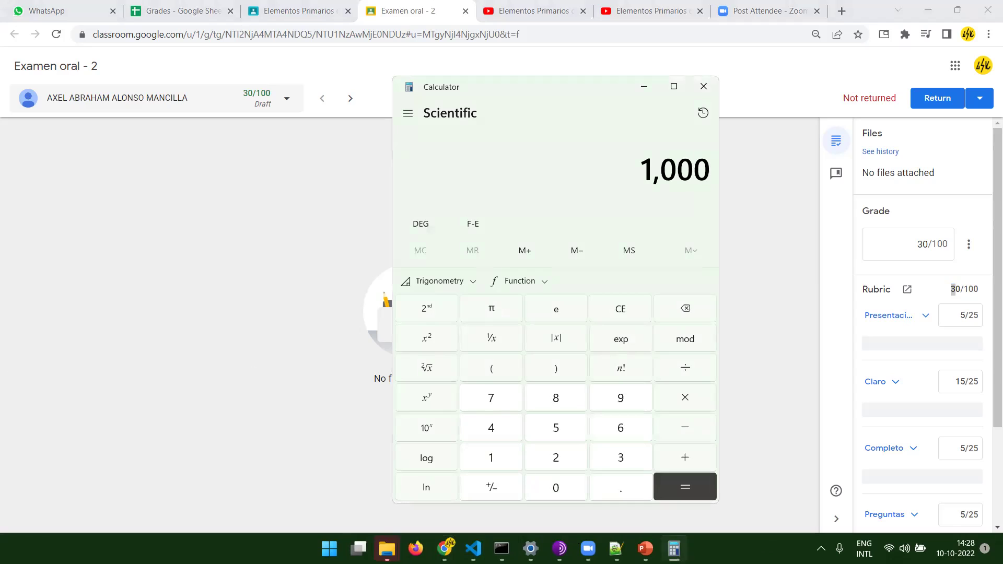
{"action": "type", "text": "/30"}
{"action": "key", "text": "Return"}
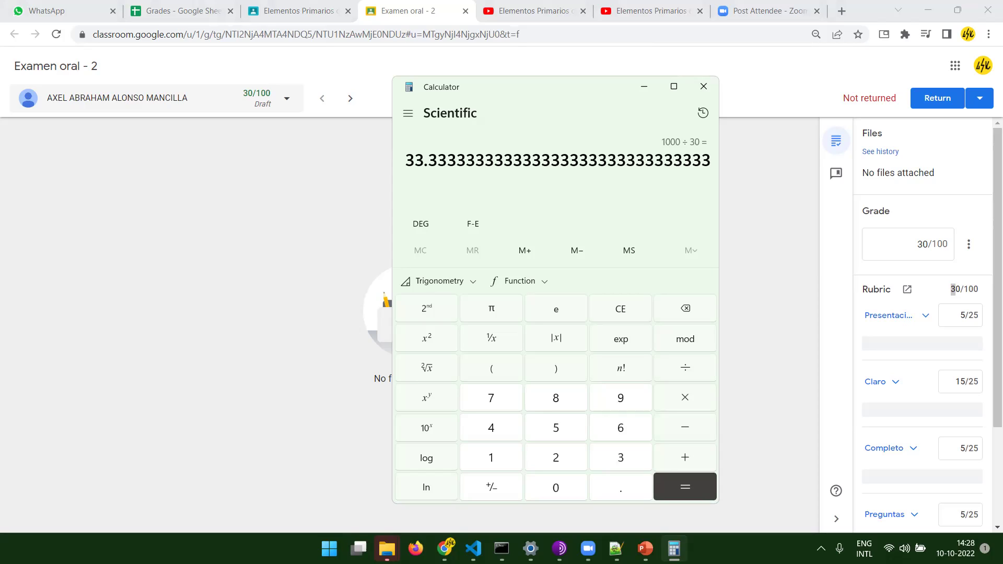
Close the Examen oral - 2 grading page and show the title slide of Fotodetector.pptx in PowerPoint.
{"action": "key", "text": "alt+Tab"}
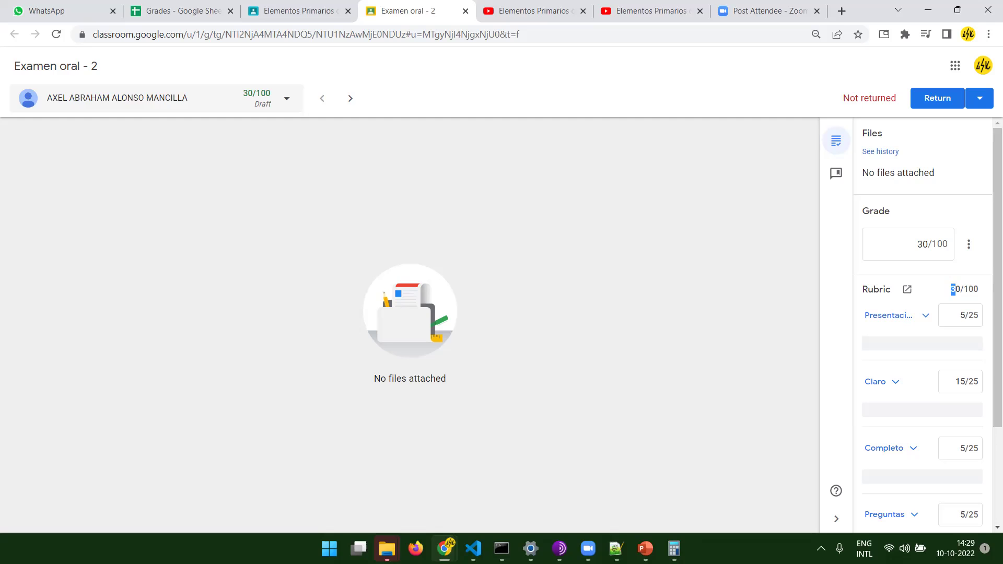
{"action": "left_click", "coordinate": [465, 11]}
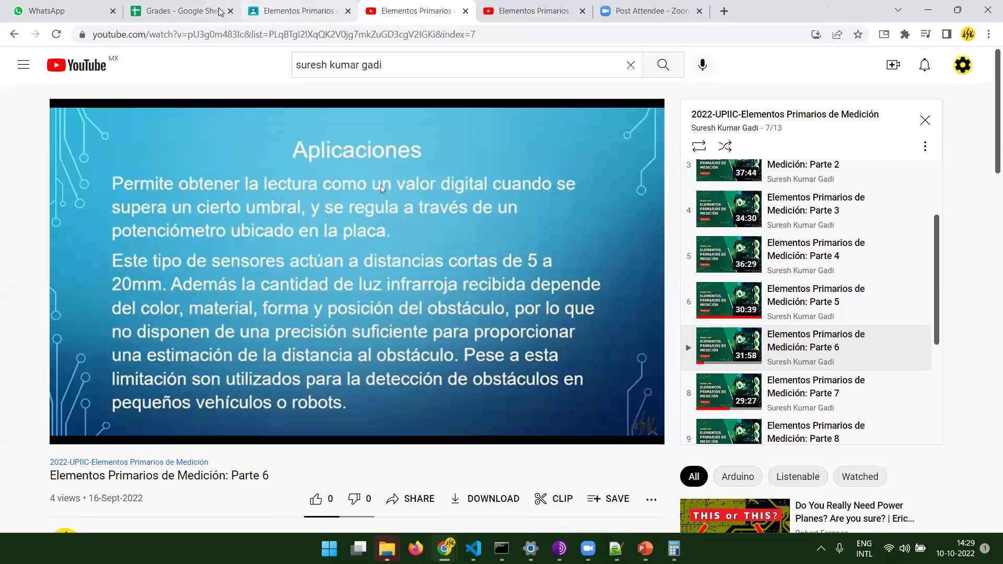
{"action": "left_click", "coordinate": [645, 548]}
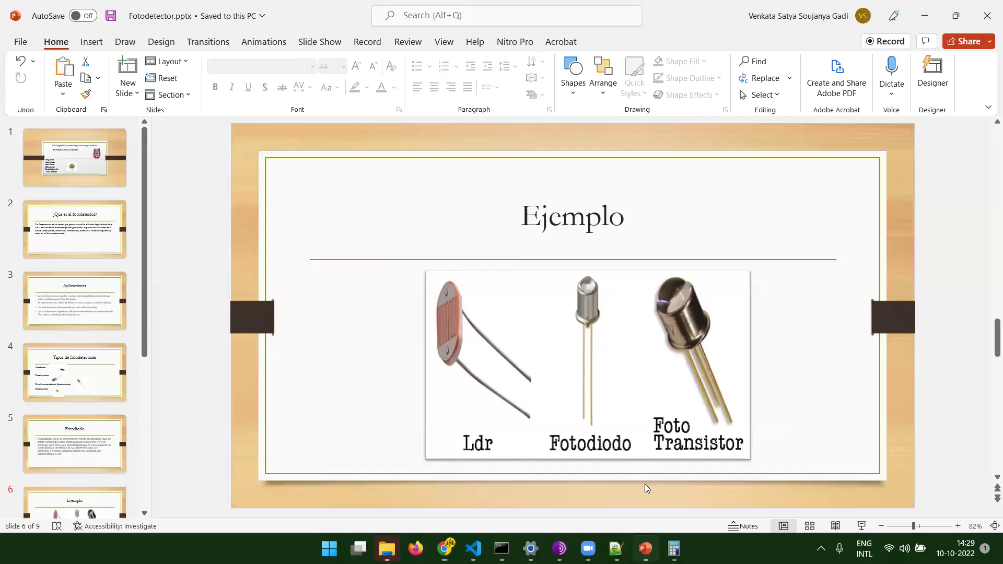
{"action": "scroll", "coordinate": [306, 325], "scroll_direction": "up", "scroll_amount": 5}
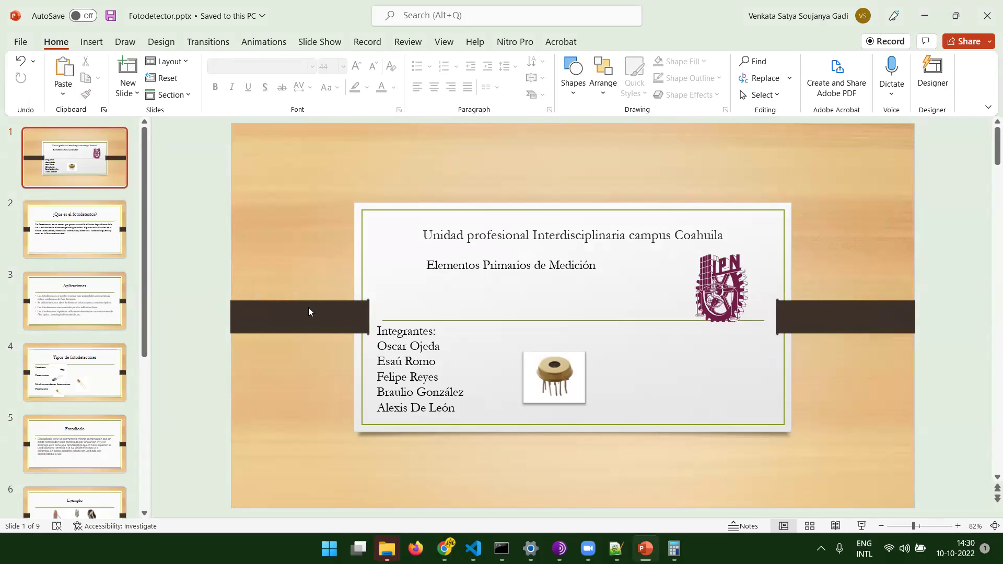
Return to the Grades spreadsheet and examine the 24/Oct/2022 presentation dates, topics 3 and 4, and the team numbers of topics 1 and 2.
{"action": "key", "text": "alt+Tab"}
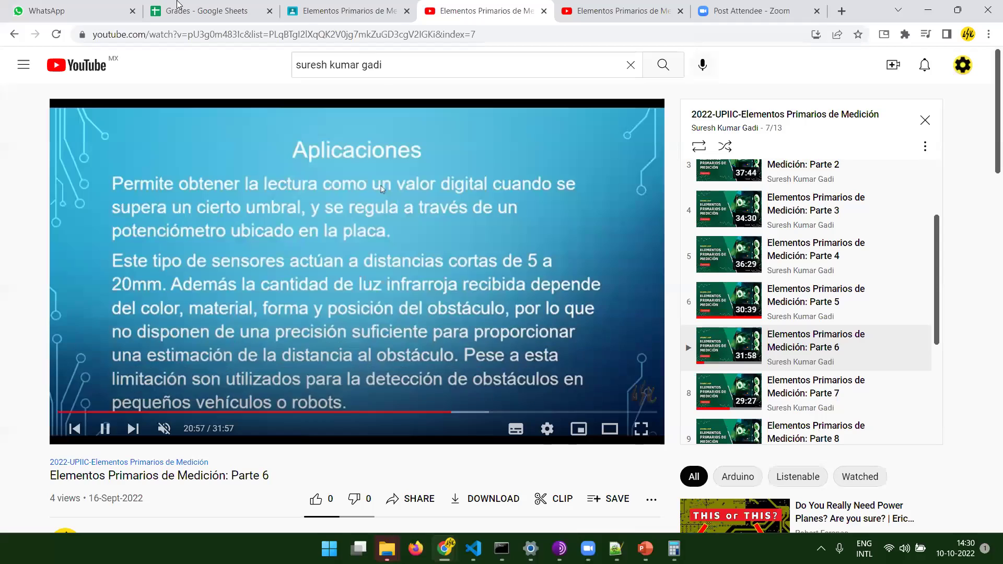
{"action": "left_click", "coordinate": [176, 6]}
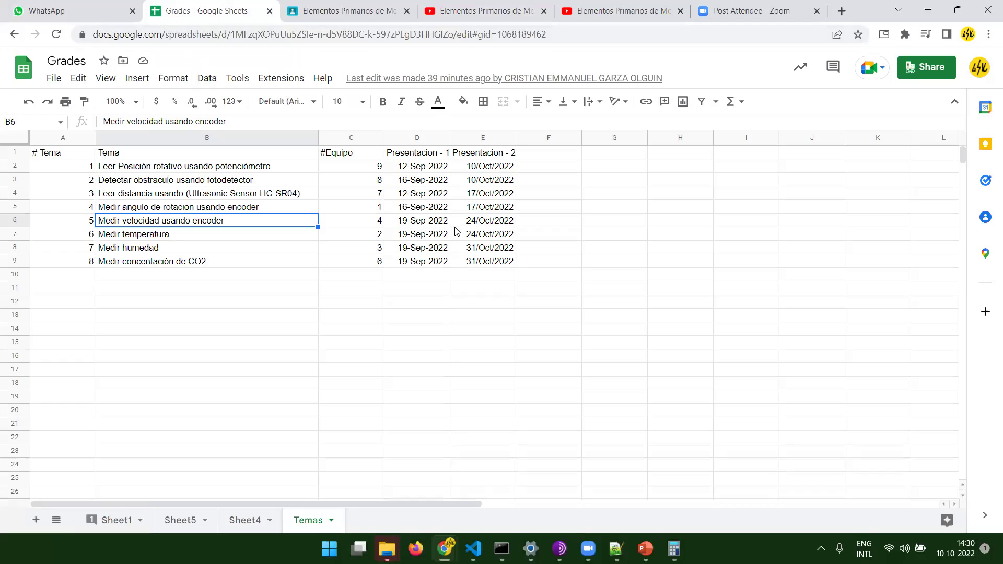
{"action": "left_click_drag", "start_coordinate": [465, 224], "coordinate": [469, 236]}
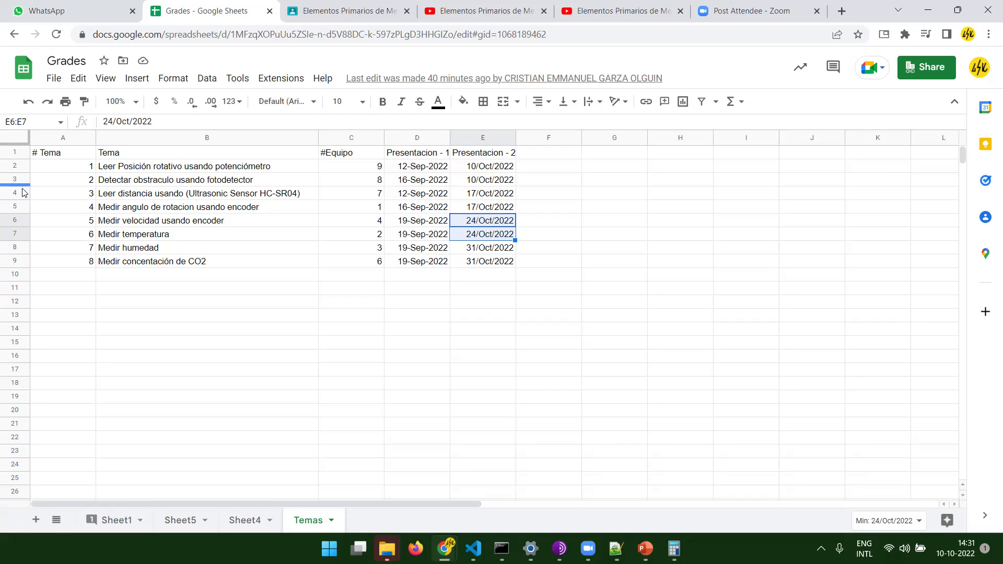
{"action": "left_click_drag", "start_coordinate": [21, 195], "coordinate": [20, 202]}
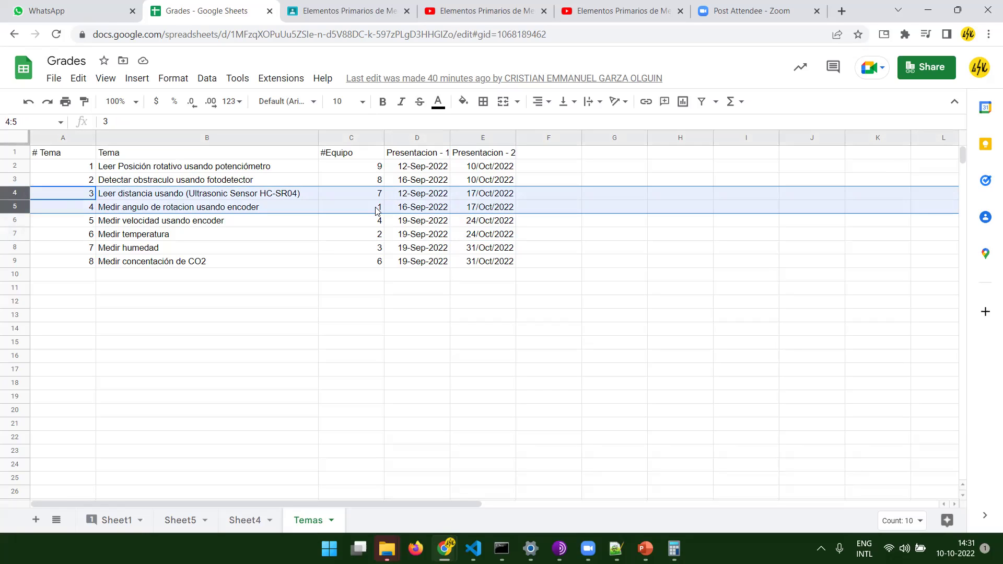
{"action": "left_click", "coordinate": [359, 169]}
{"action": "left_click", "coordinate": [363, 182]}
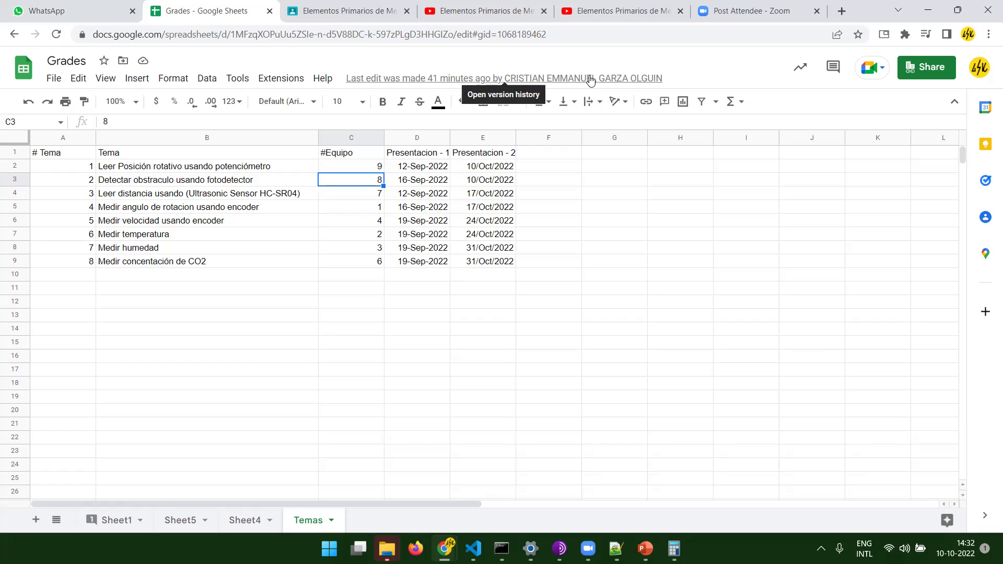
Highlight topic 1 with its number, the Medir humedad row, and the rows of topics 3 and 4 together.
{"action": "left_click", "coordinate": [140, 169]}
{"action": "left_click", "coordinate": [46, 167], "text": "shift"}
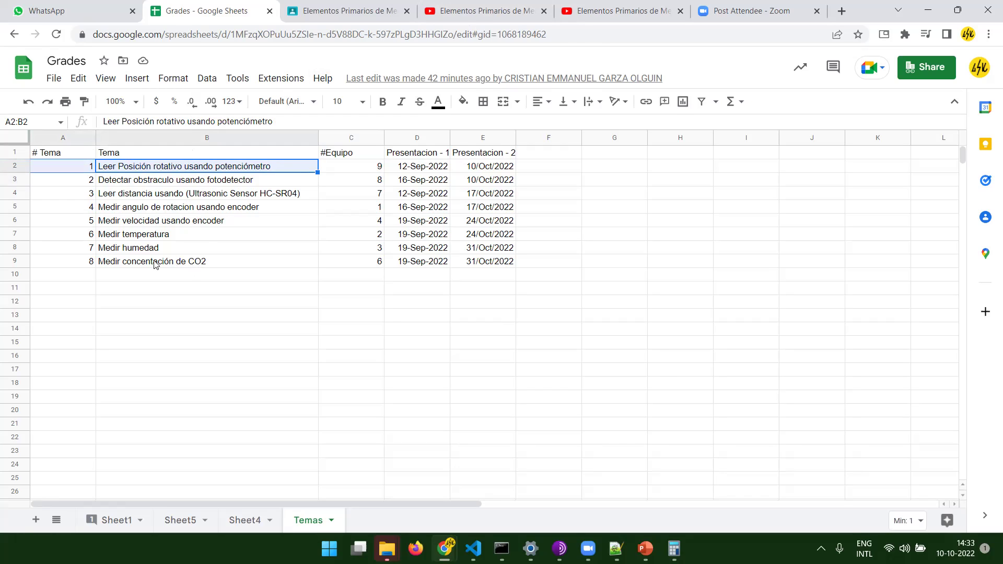
{"action": "left_click", "coordinate": [131, 252]}
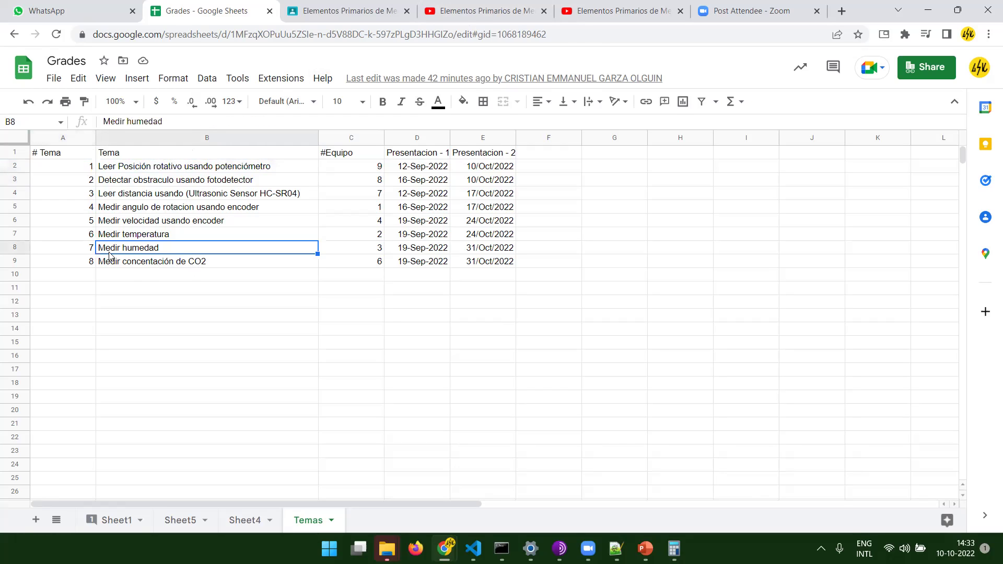
{"action": "left_click", "coordinate": [13, 247]}
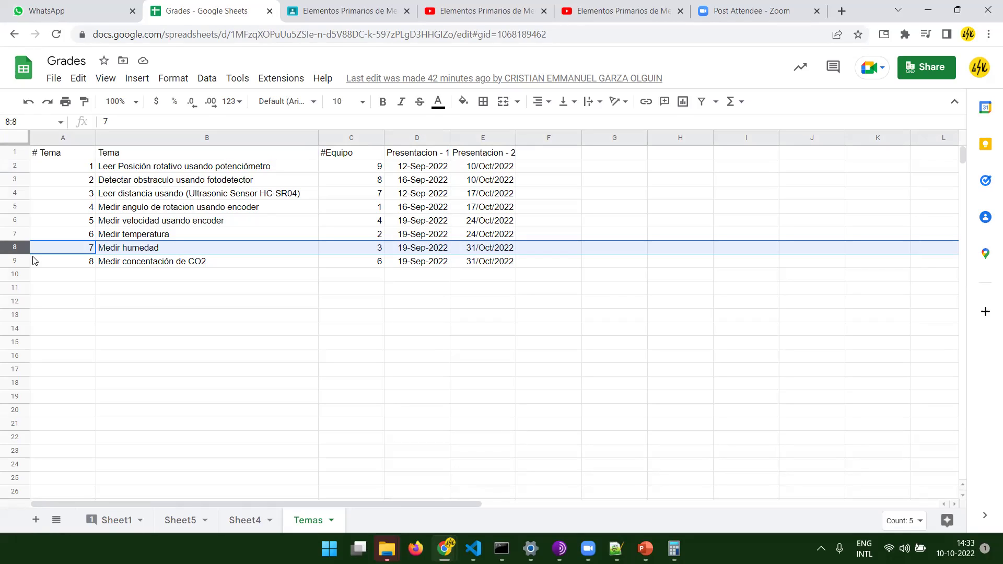
{"action": "left_click", "coordinate": [156, 252]}
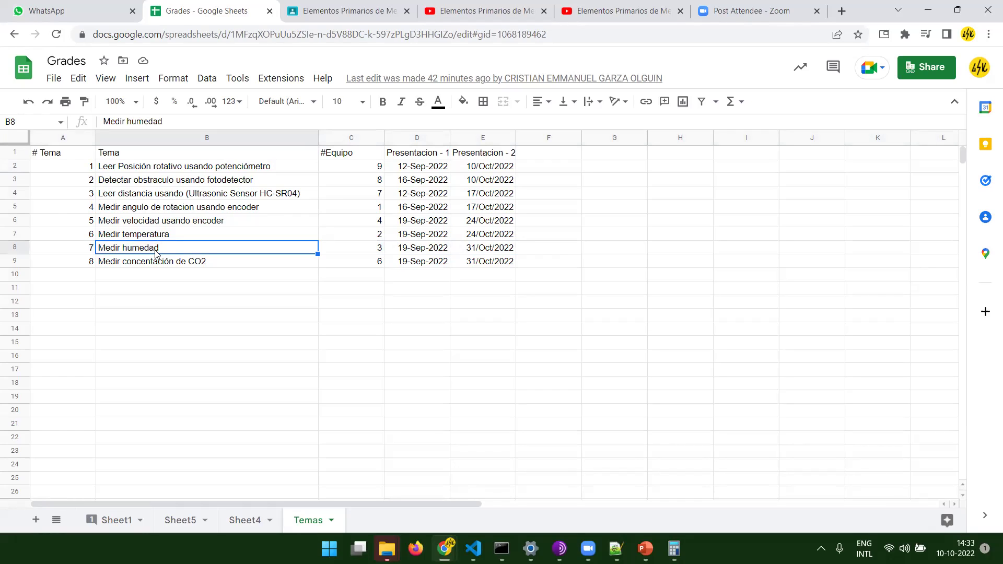
{"action": "left_click", "coordinate": [15, 193]}
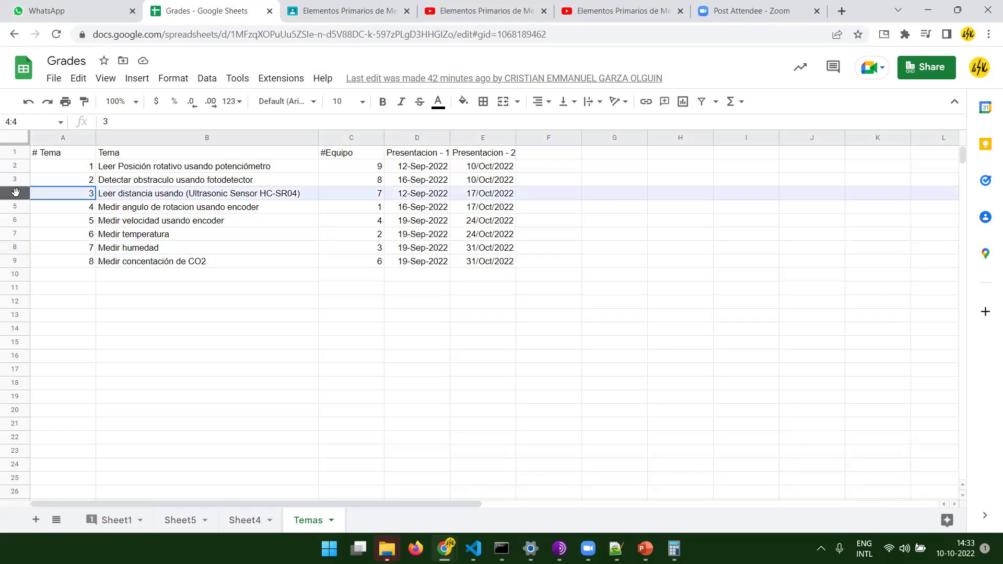
{"action": "left_click", "coordinate": [16, 206], "text": "shift"}
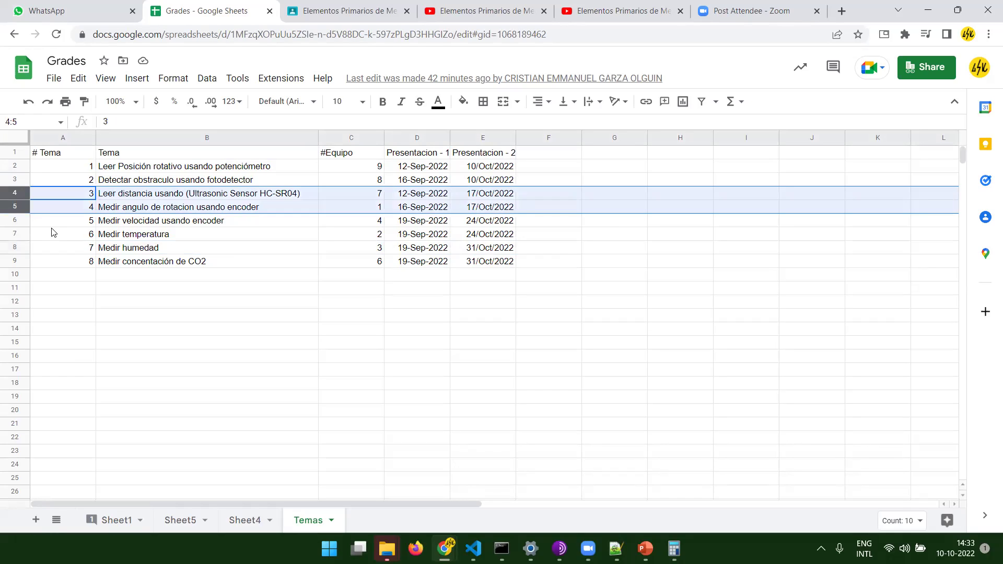